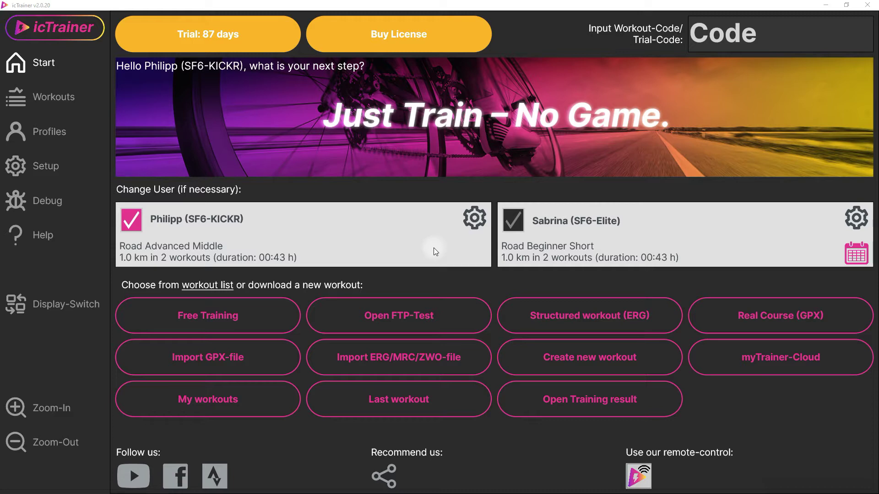
# - Tick Intervals.icu in the SF6-KICKR profile's platform list, then go back to the Start page
pyautogui.click(468, 220)
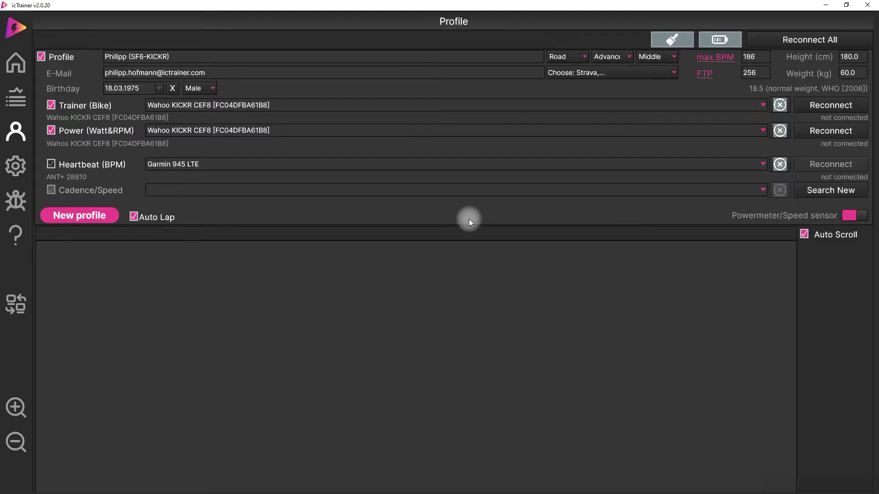
pyautogui.click(586, 72)
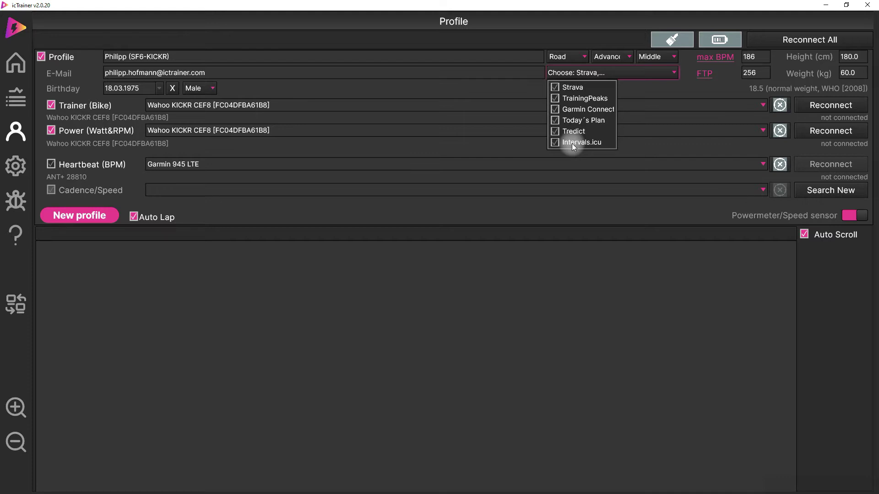
pyautogui.click(572, 144)
pyautogui.click(18, 60)
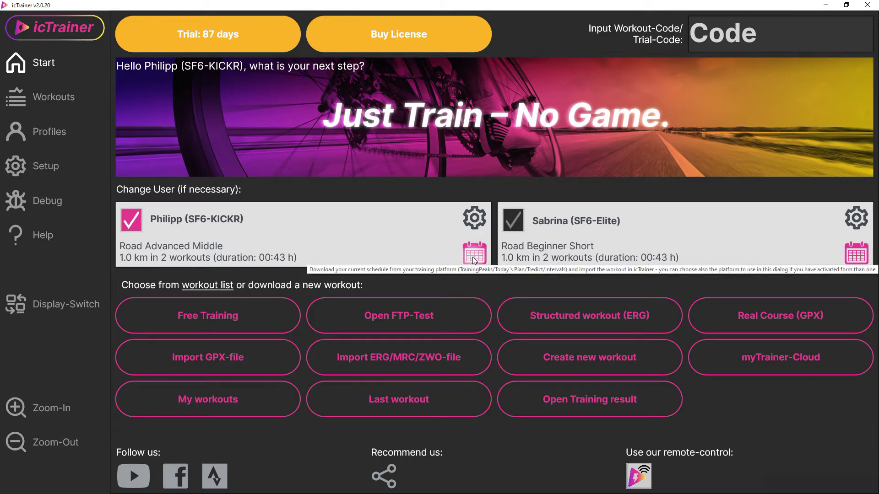
# - Request the Intervals.icu schedule and log in with the account e-mail address
pyautogui.click(473, 258)
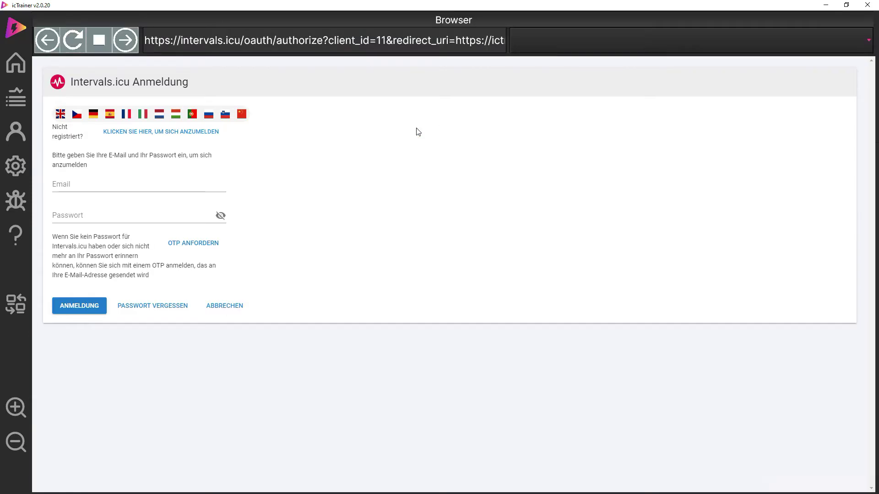
pyautogui.click(147, 180)
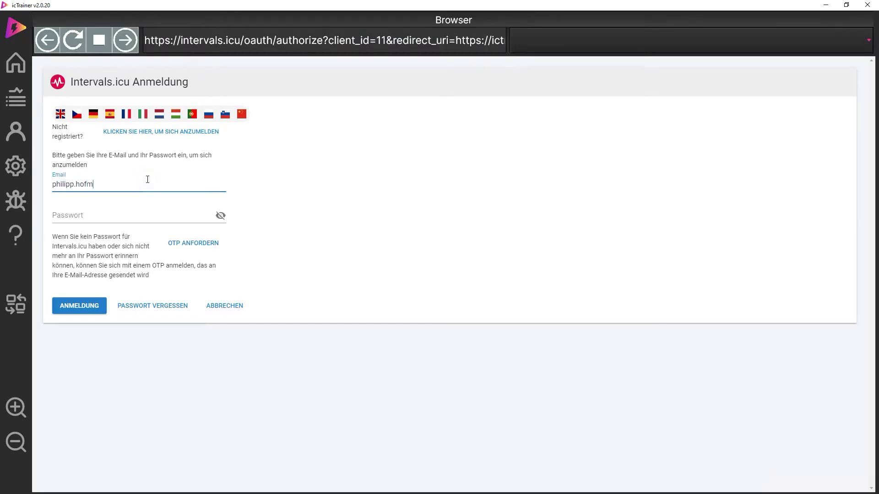
pyautogui.press('Return')
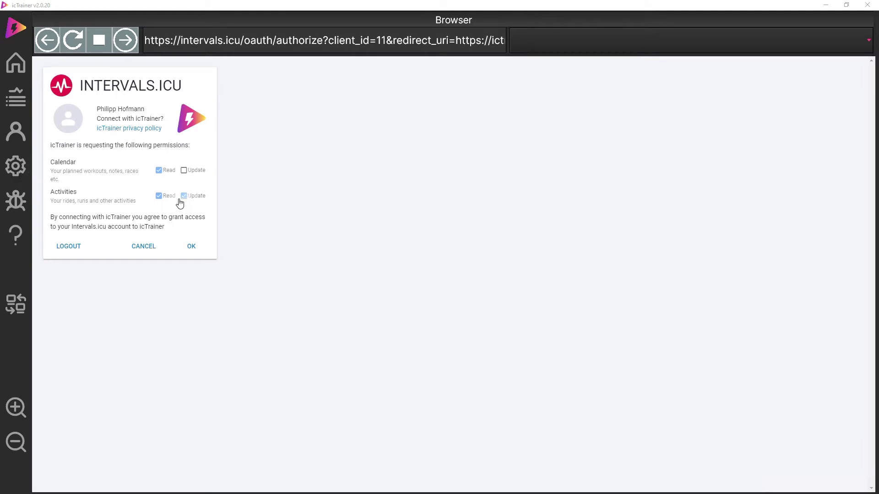
# - Grant icTrainer the Activities Update permission and approve the authorization
pyautogui.click(192, 248)
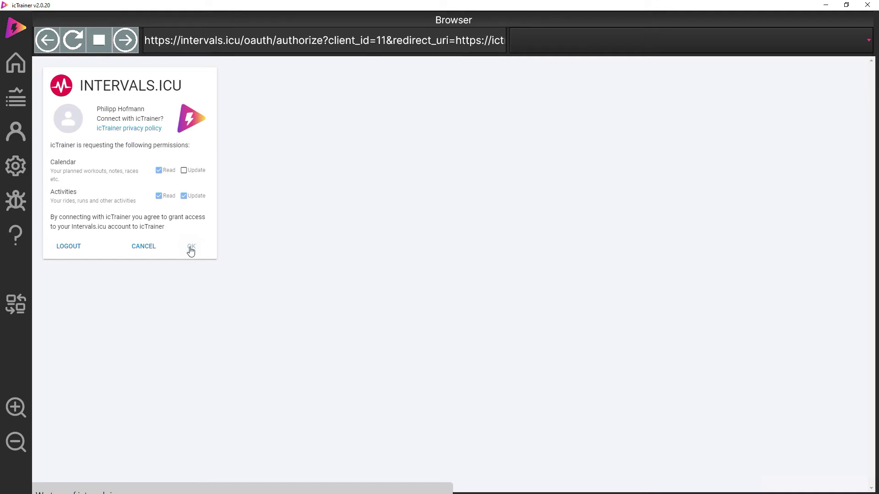
pyautogui.click(190, 249)
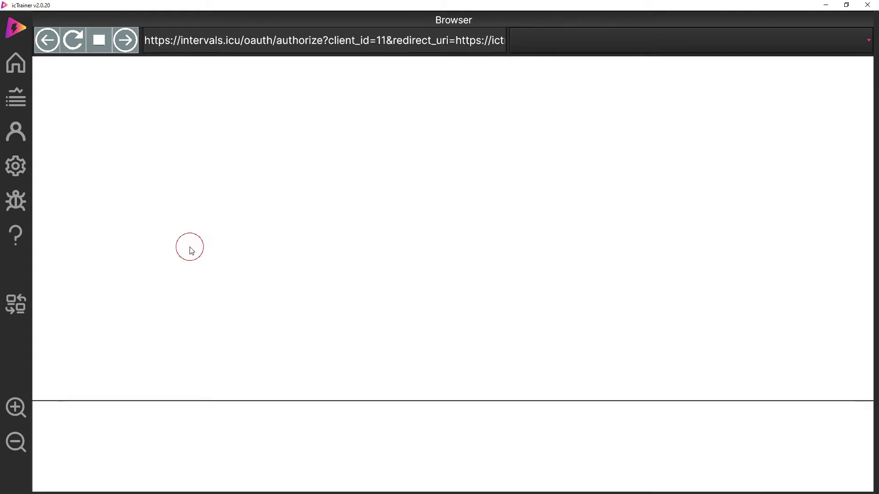
pyautogui.click(265, 169)
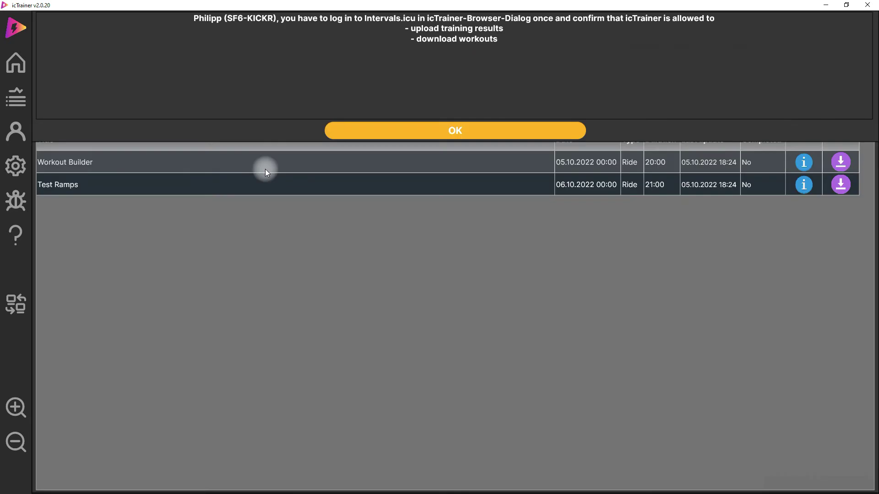
# - Check the Workout Builder steps, refresh the Intervals workout list and download Workout Builder
pyautogui.click(467, 130)
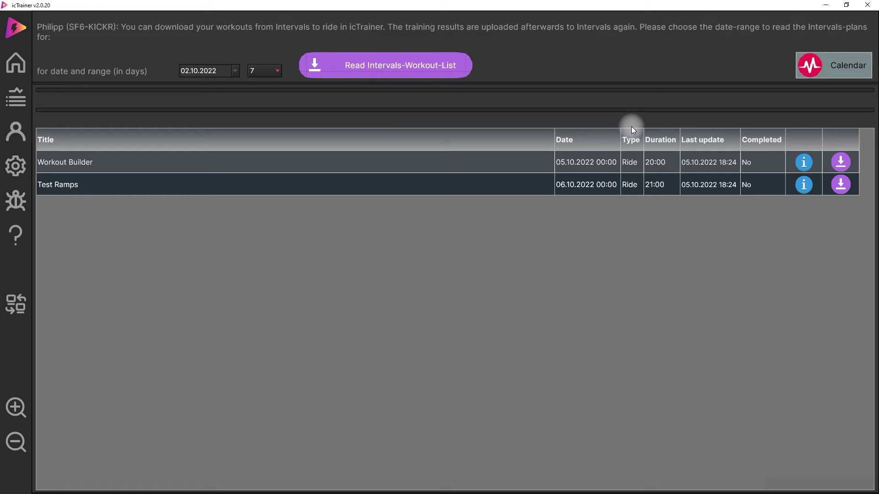
pyautogui.click(804, 166)
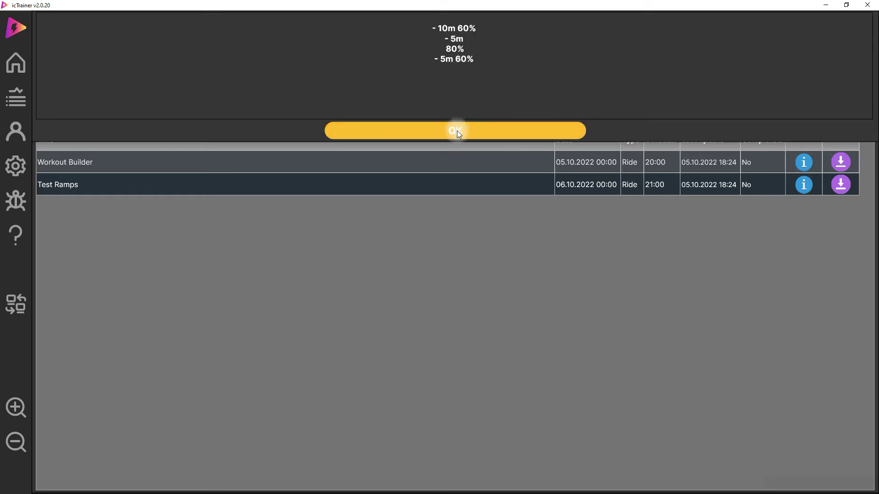
pyautogui.click(457, 130)
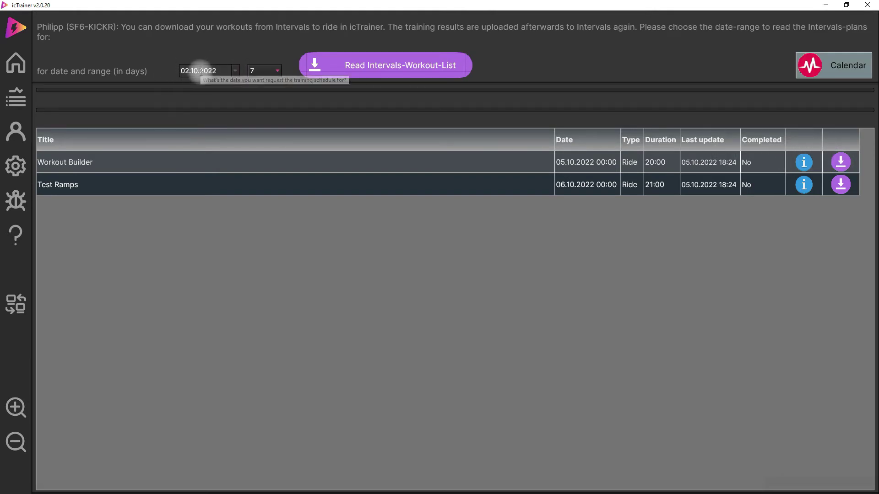
pyautogui.click(367, 66)
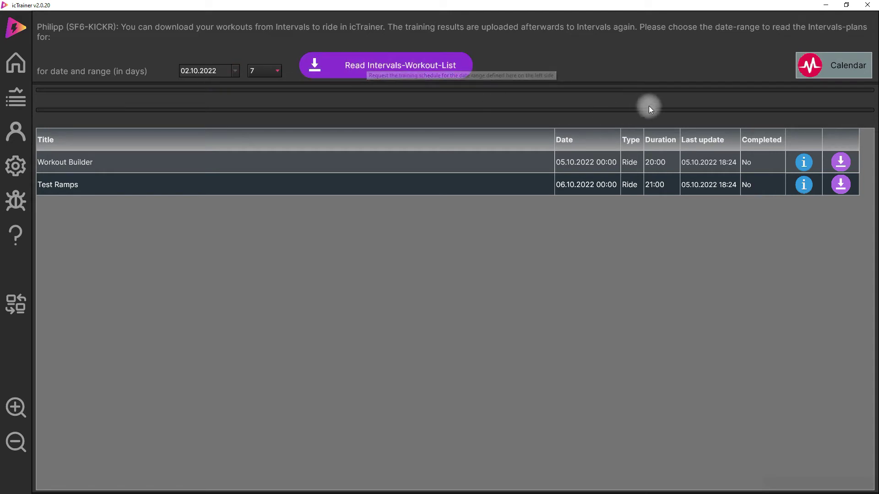
pyautogui.click(840, 163)
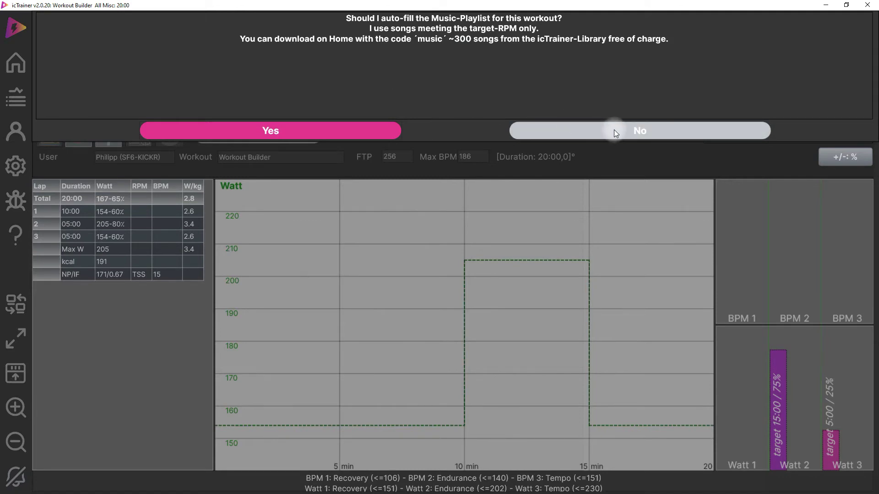
# - Decline the music playlist prompt and go back to the Start page
pyautogui.click(646, 132)
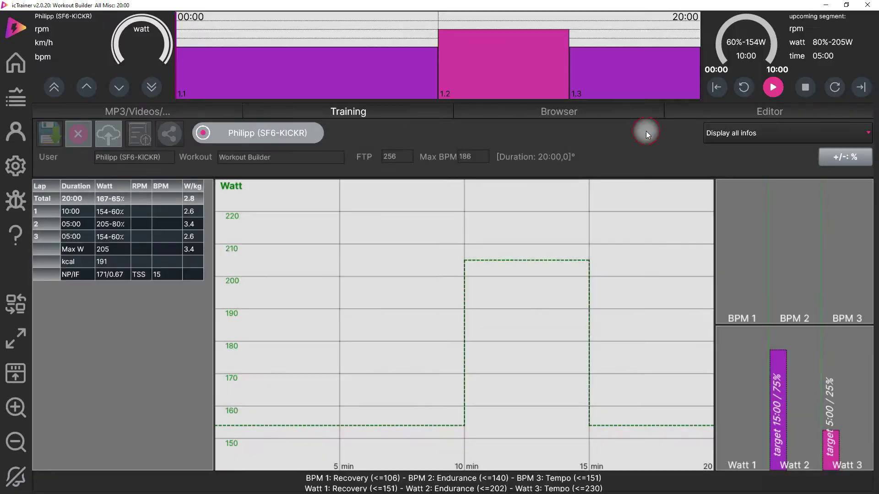
pyautogui.click(23, 62)
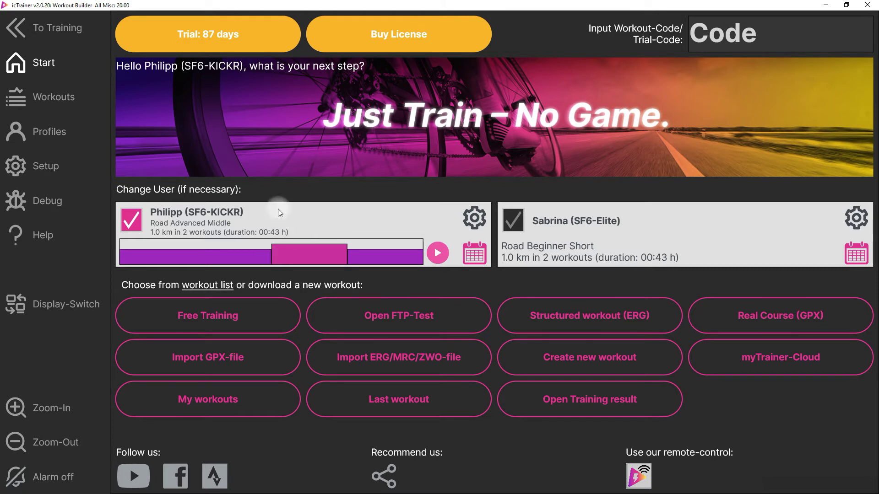
# - Open the workout of the day without a playlist, then check the planned Intervals workouts list
pyautogui.click(436, 255)
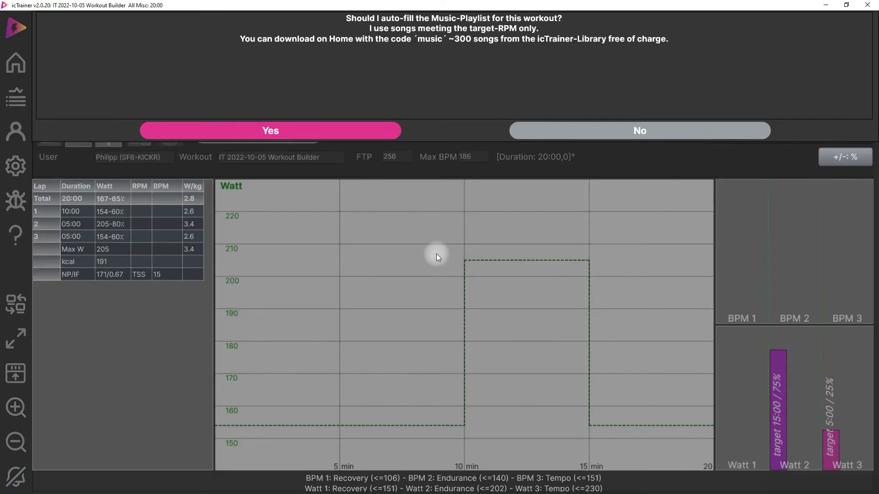
pyautogui.click(652, 127)
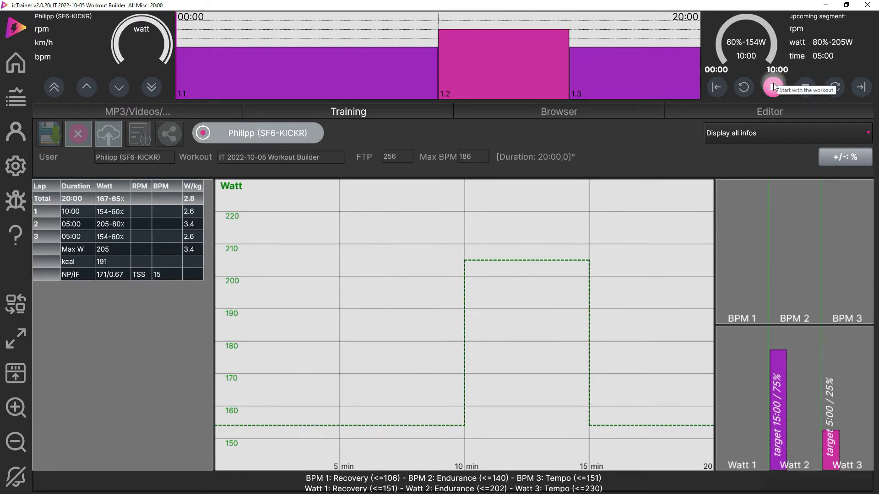
pyautogui.click(16, 62)
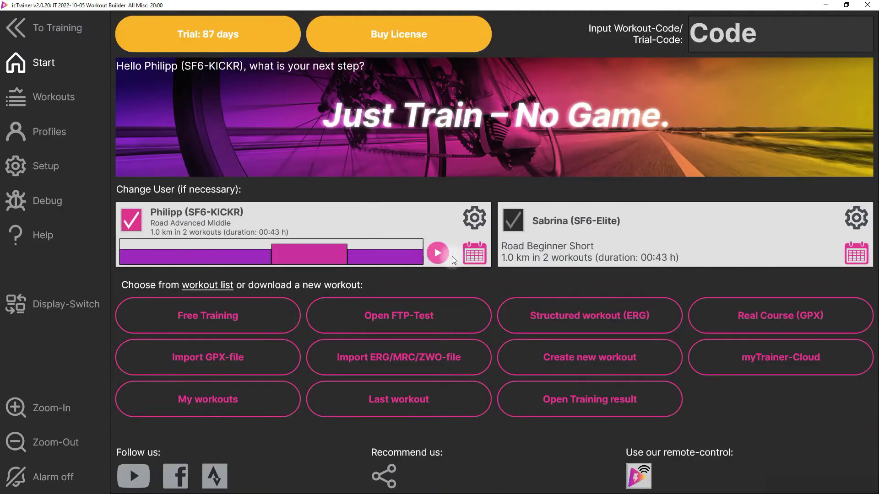
pyautogui.click(479, 253)
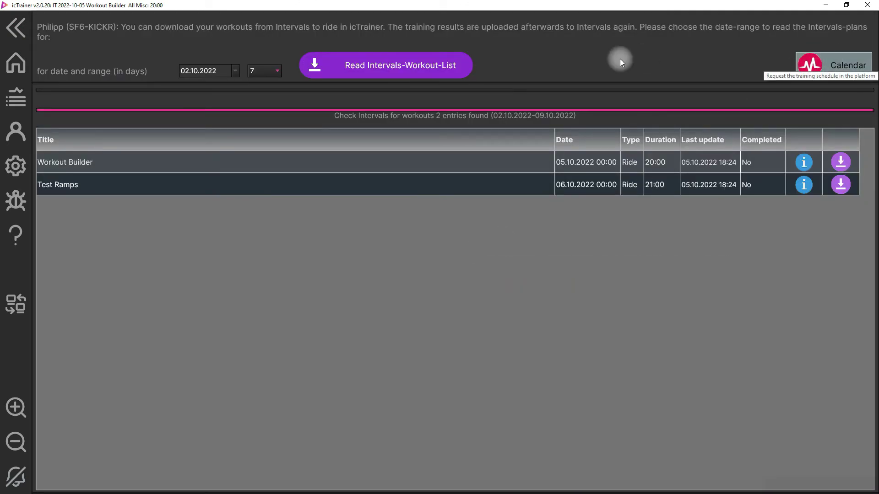
pyautogui.click(15, 29)
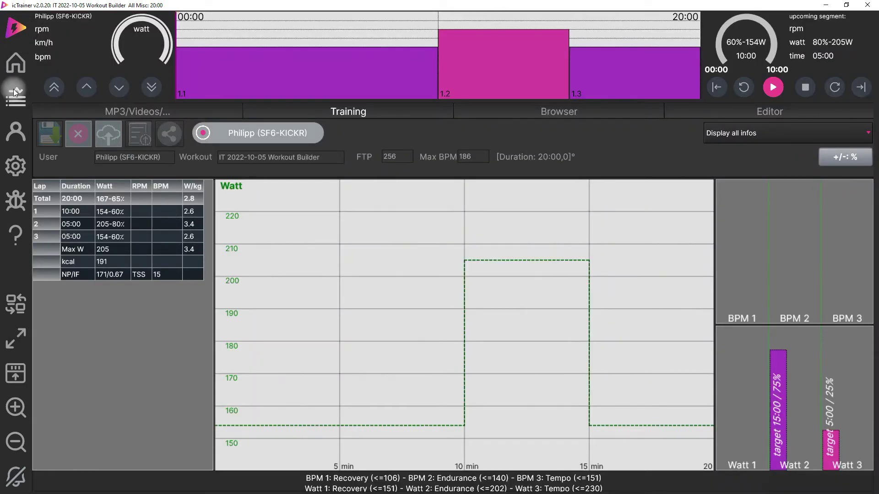
# - Reopen IT 2022-10-05 Workout Builder from the Start page, declining the music playlist
pyautogui.click(15, 62)
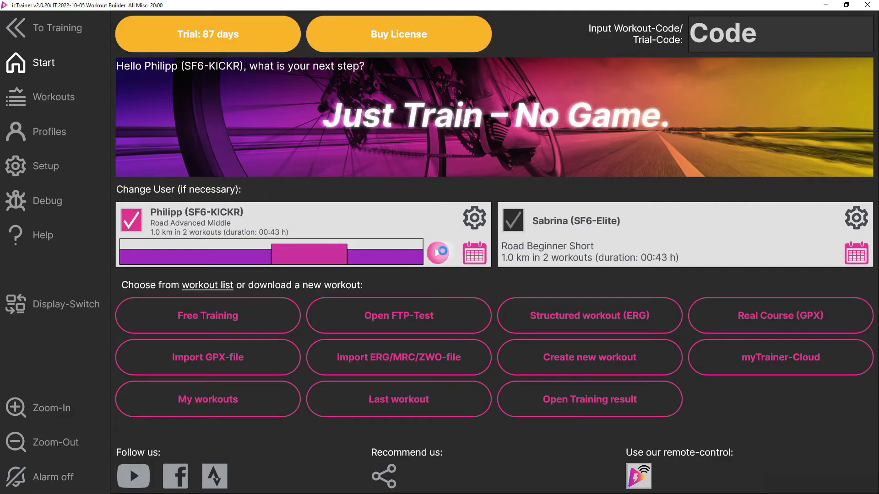
pyautogui.click(438, 252)
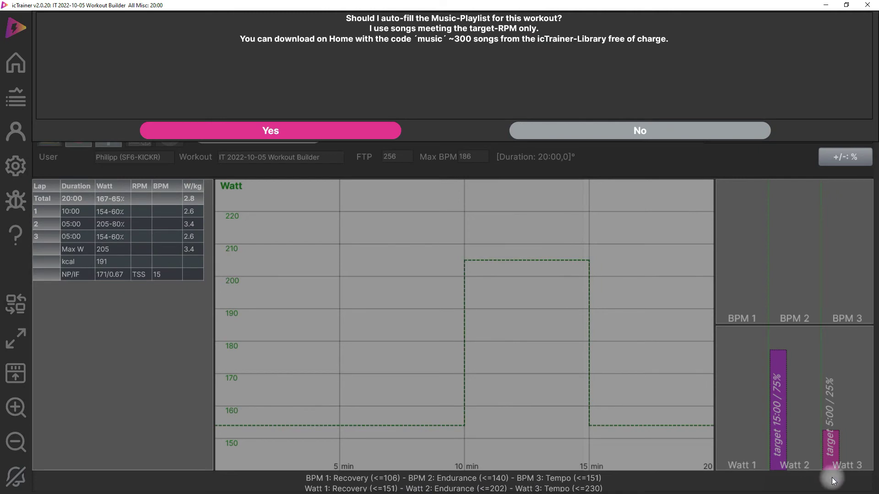
pyautogui.click(638, 131)
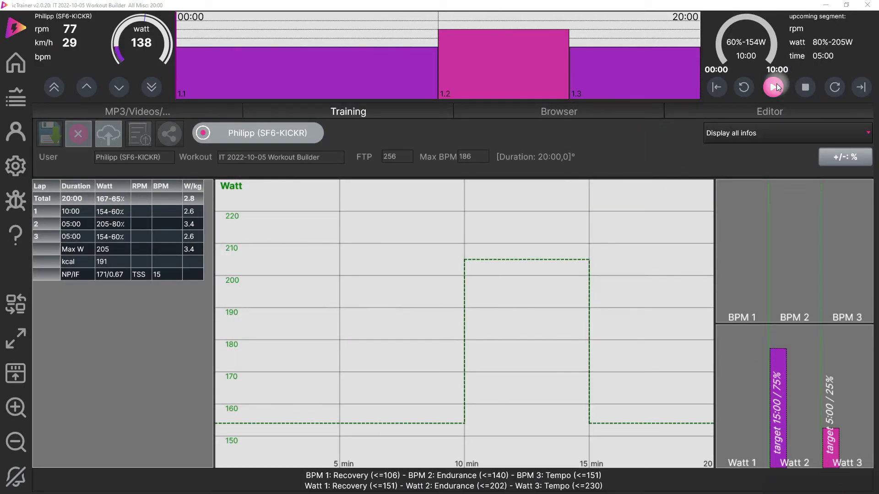
# - Ride about 12 seconds of Workout Builder, save the result and confirm uploading it to Intervals
pyautogui.click(774, 86)
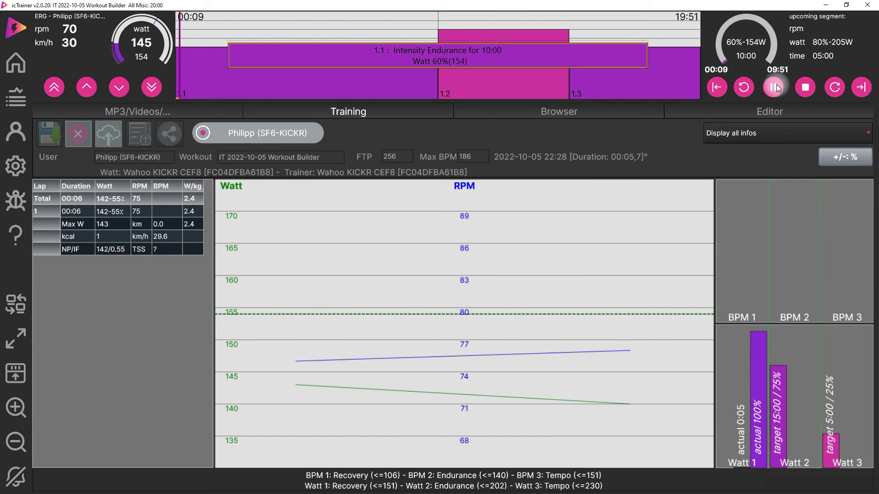
pyautogui.click(805, 88)
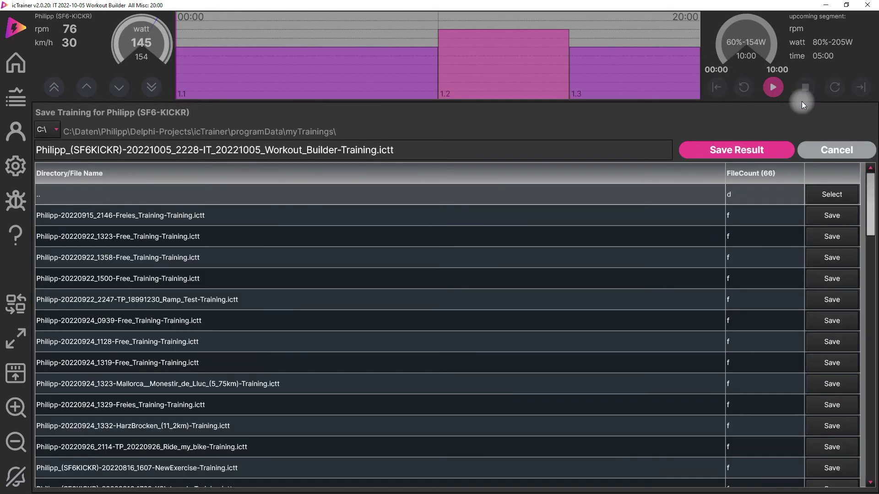
pyautogui.click(735, 150)
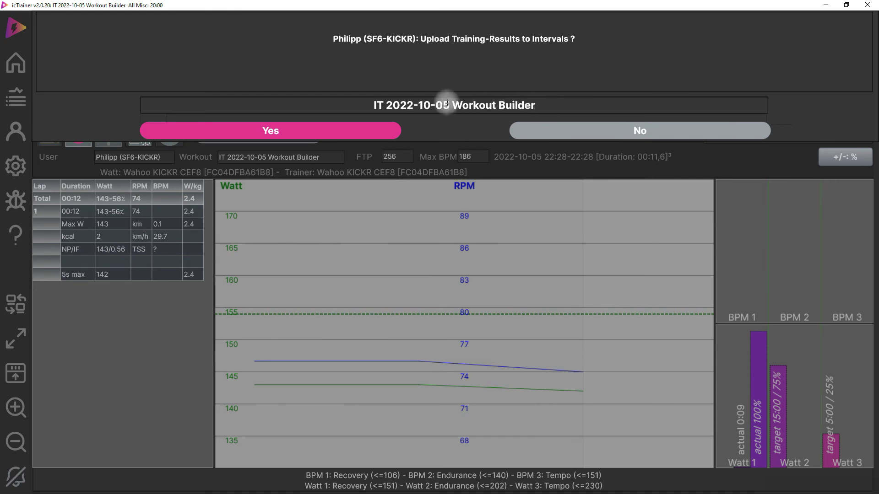
pyautogui.click(276, 130)
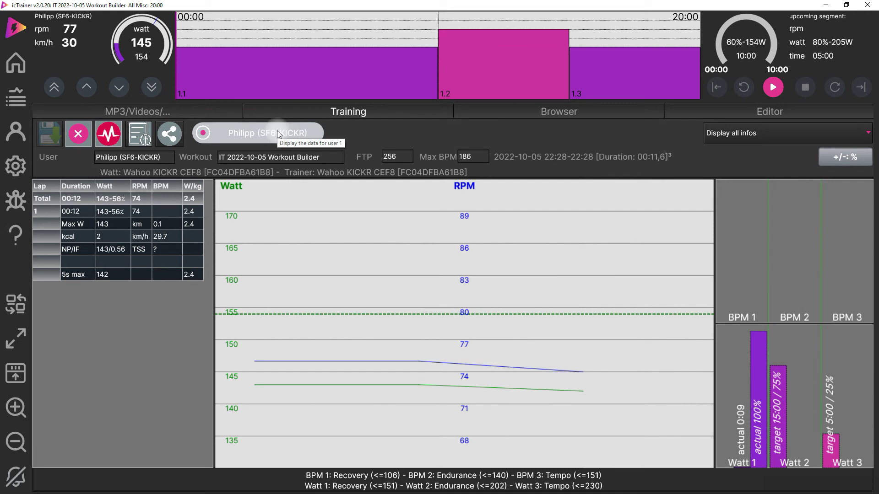
# - View the Intervals.icu web calendar from the upload button, then switch back to icTrainer
pyautogui.click(101, 136)
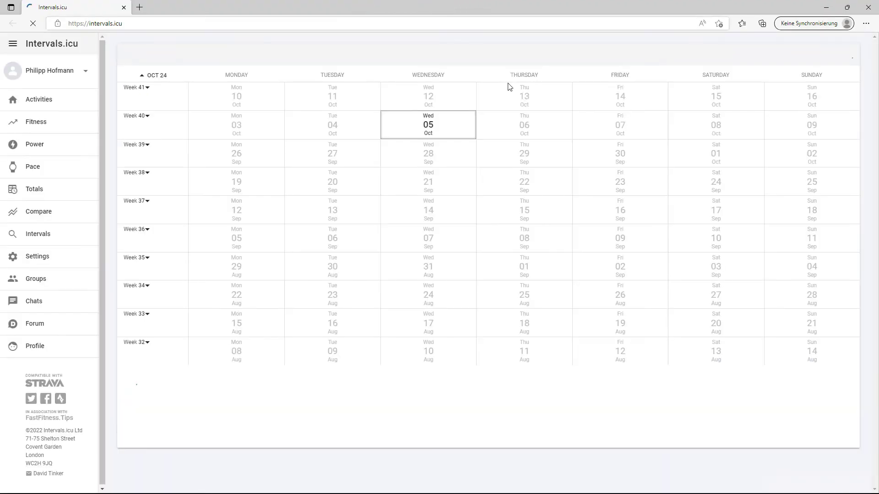
pyautogui.hotkey('alt', 'Tab')
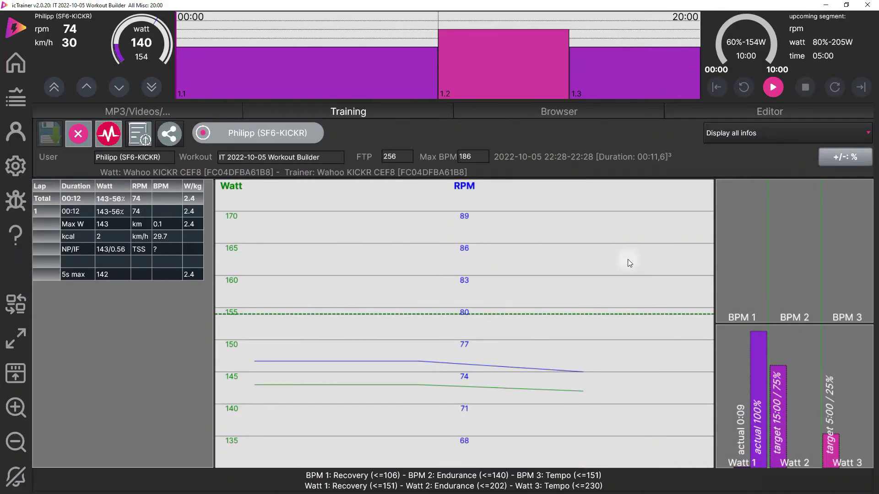
# - Return to the Start page, where the rider card shows 2 workouts totalling 00:43 h
pyautogui.click(21, 70)
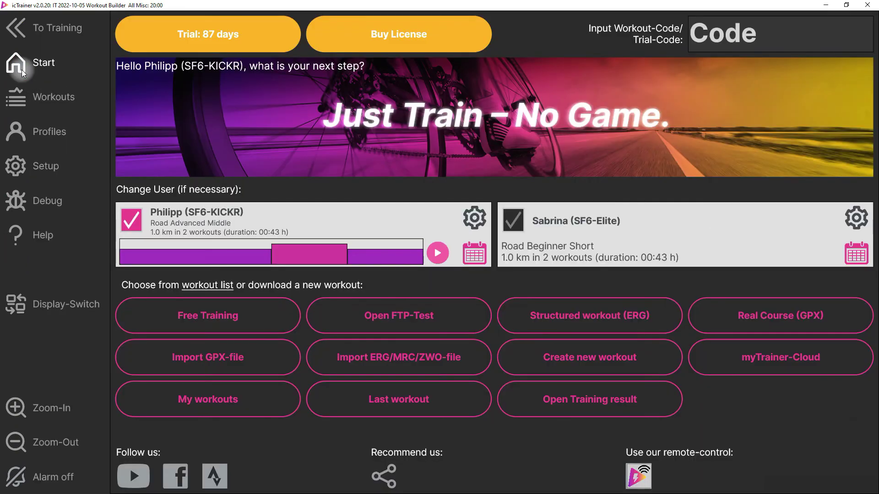